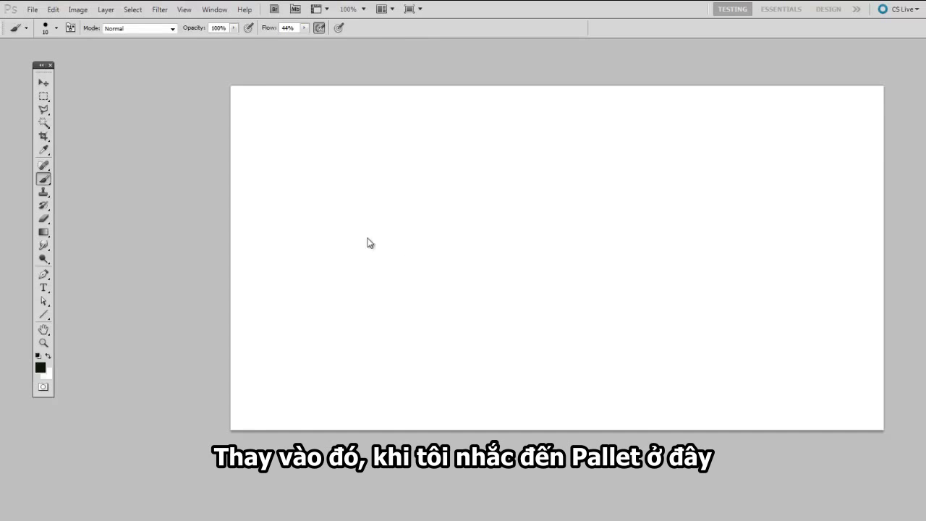
# Show the Layers panel from the Window menu and nudge it up and left beside the canvas
pyautogui.click(215, 11)
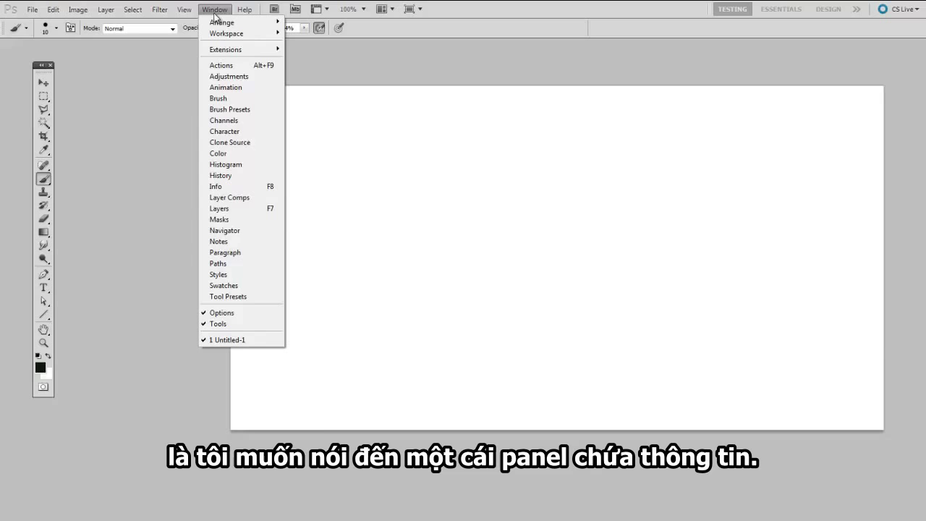
pyautogui.click(249, 209)
pyautogui.moveTo(167, 183)
pyautogui.mouseDown()
pyautogui.moveTo(160, 76)
pyautogui.moveTo(162, 192)
pyautogui.mouseUp()
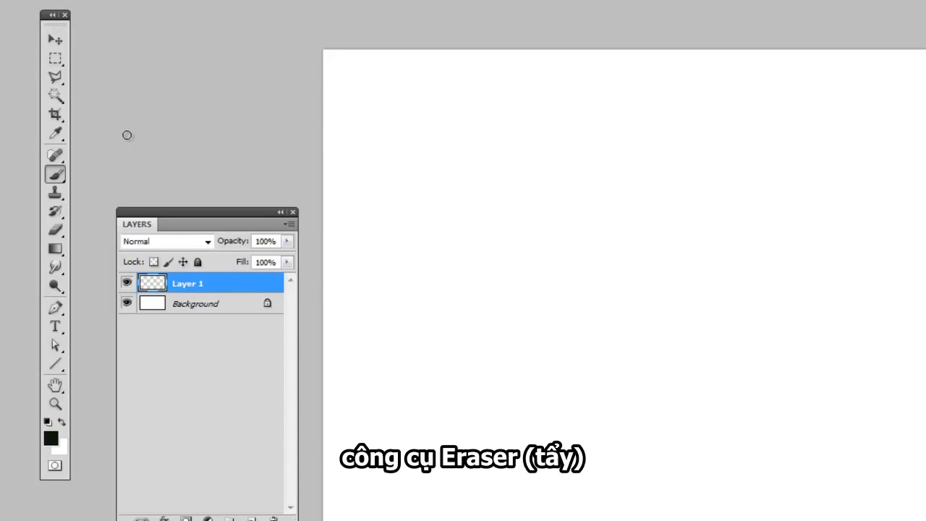
# Swap the foreground and background colours
pyautogui.click(62, 422)
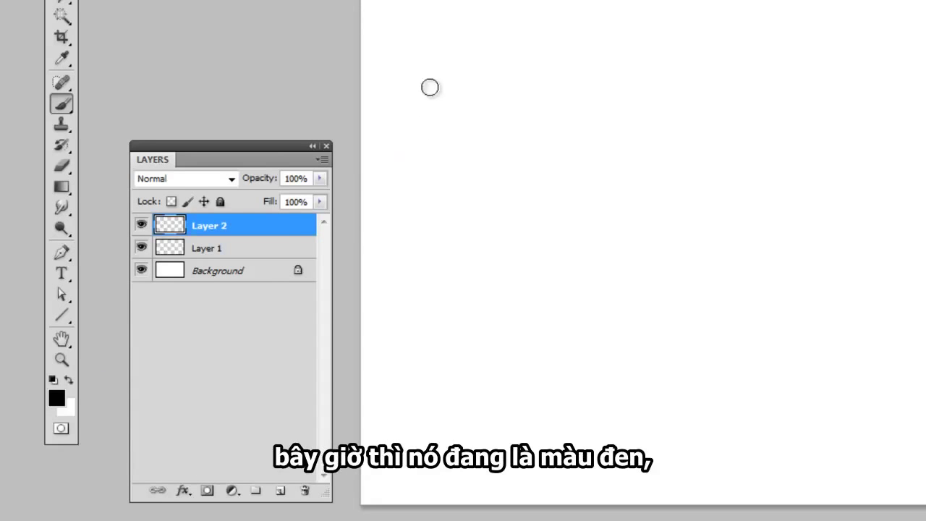
# Paint a black wavy stroke, change the painting colour to purple 8765e8, and paint a purple stroke
pyautogui.moveTo(432, 85)
pyautogui.mouseDown()
pyautogui.moveTo(492, 149)
pyautogui.moveTo(593, 208)
pyautogui.mouseUp()
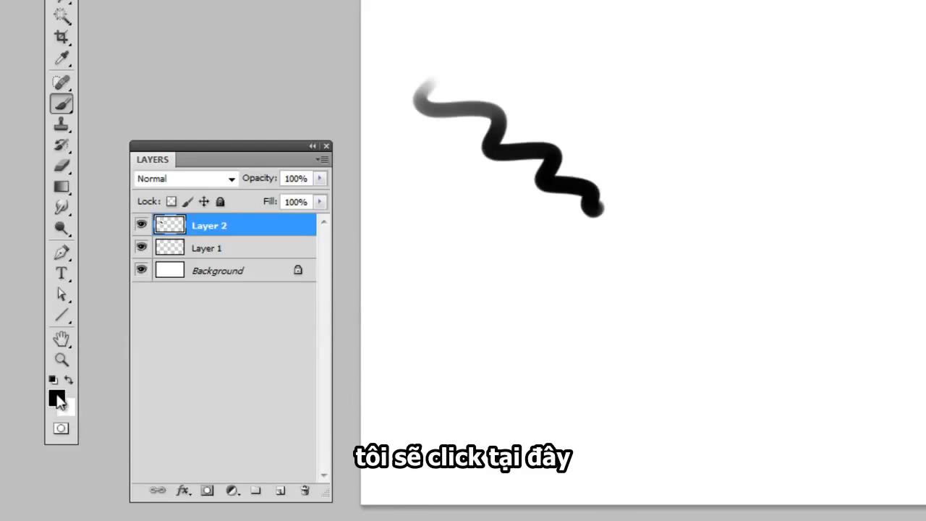
pyautogui.click(56, 398)
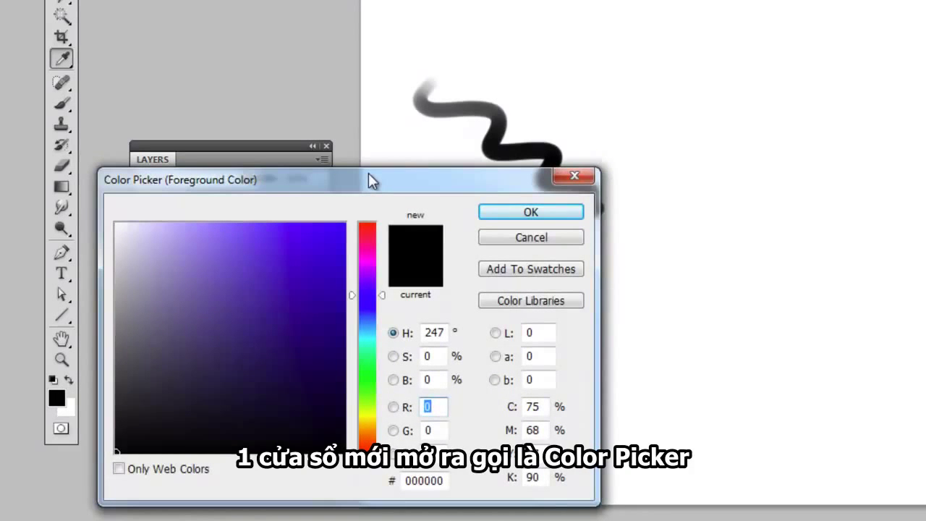
pyautogui.click(375, 286)
pyautogui.moveTo(377, 292); pyautogui.dragTo(378, 247)
pyautogui.moveTo(116, 352)
pyautogui.mouseDown()
pyautogui.moveTo(219, 335)
pyautogui.moveTo(250, 262)
pyautogui.moveTo(275, 271)
pyautogui.moveTo(245, 266)
pyautogui.moveTo(236, 244)
pyautogui.moveTo(245, 244)
pyautogui.mouseUp()
pyautogui.click(367, 289)
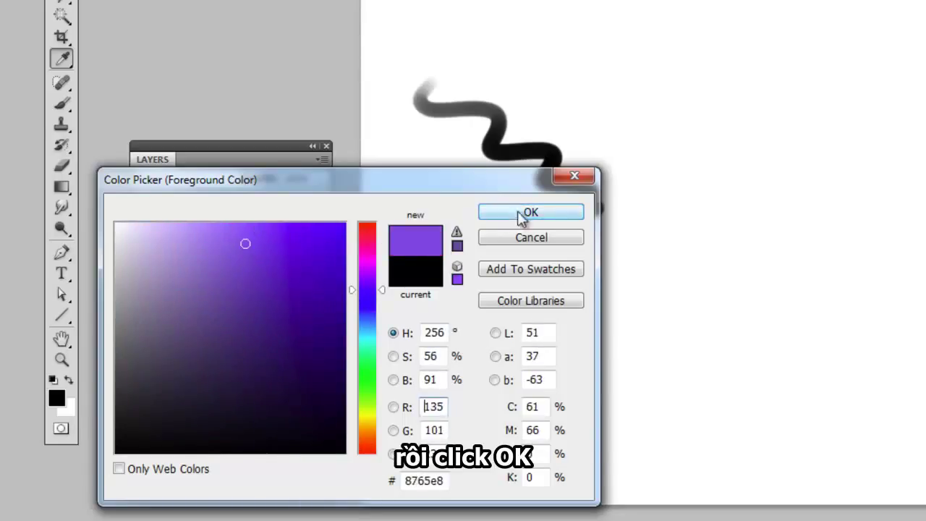
pyautogui.click(521, 215)
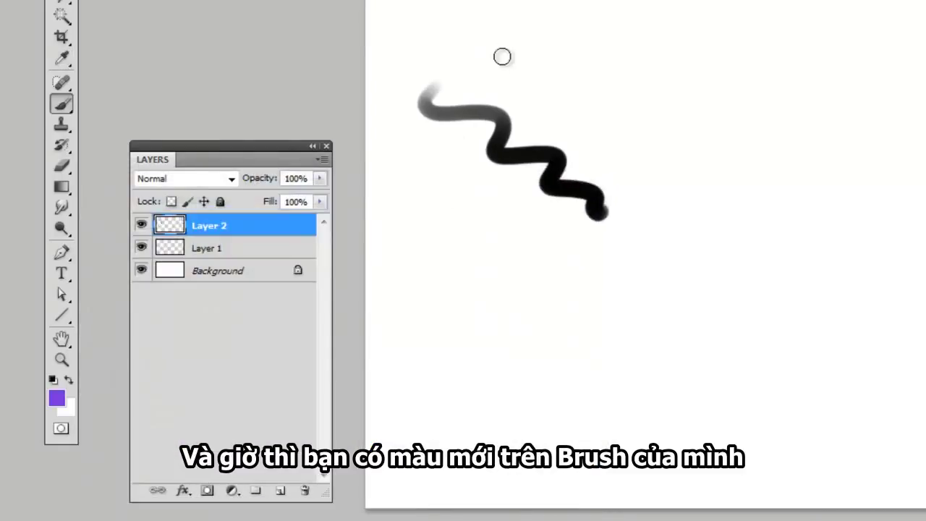
pyautogui.moveTo(500, 53)
pyautogui.mouseDown()
pyautogui.moveTo(482, 60)
pyautogui.moveTo(691, 161)
pyautogui.mouseUp()
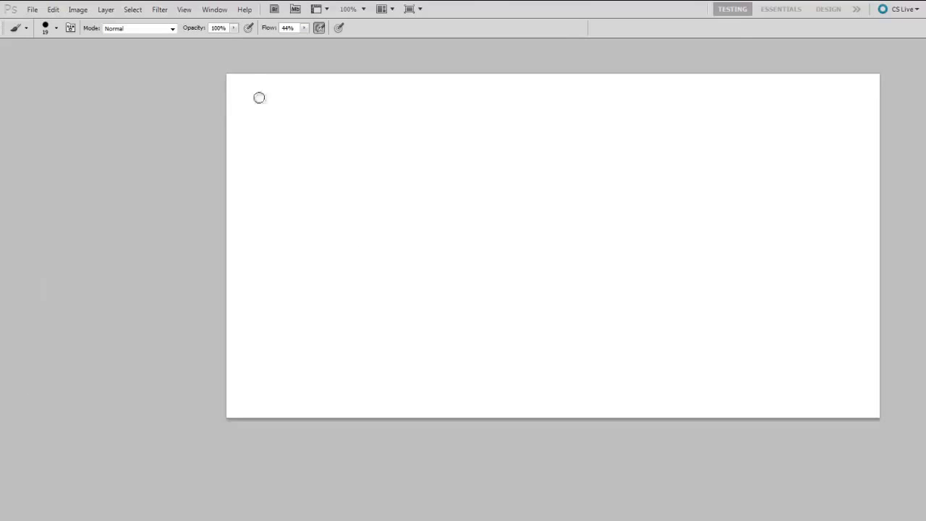
# Show the Tools, Layers and Navigator panels, with the Layers panel moved up under the Navigator
pyautogui.click(220, 12)
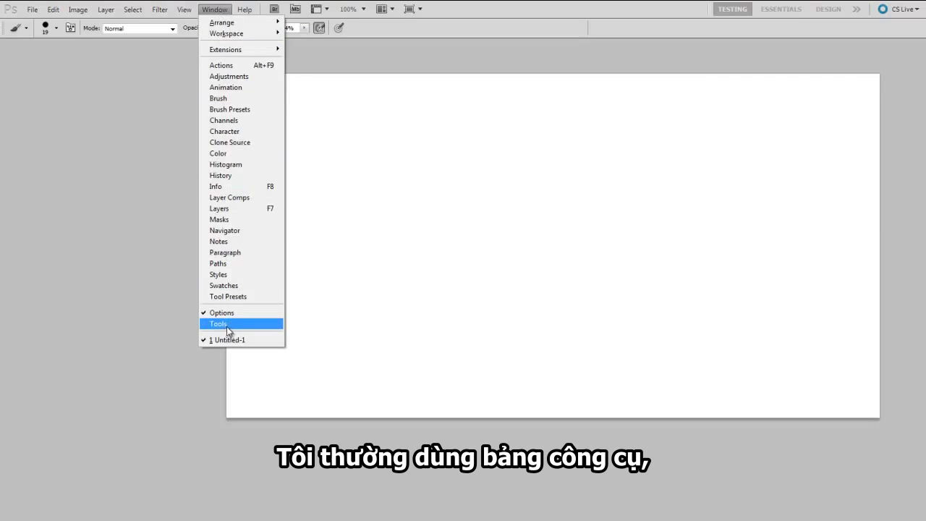
pyautogui.click(225, 325)
pyautogui.click(216, 9)
pyautogui.click(228, 209)
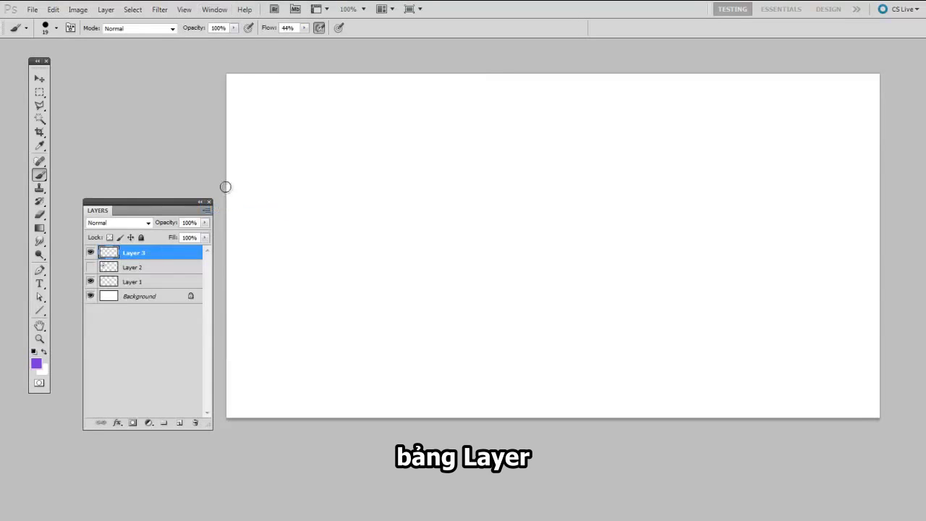
pyautogui.click(215, 9)
pyautogui.click(233, 230)
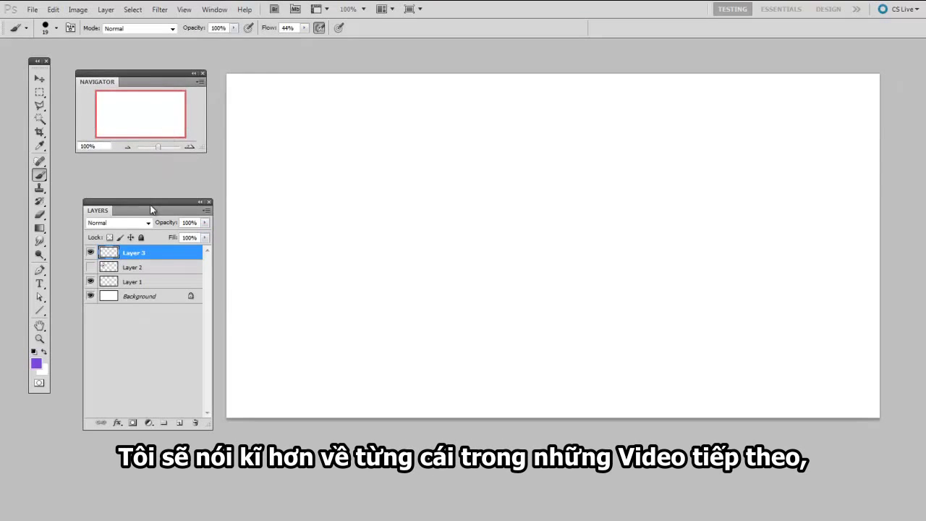
pyautogui.moveTo(152, 202); pyautogui.dragTo(143, 176)
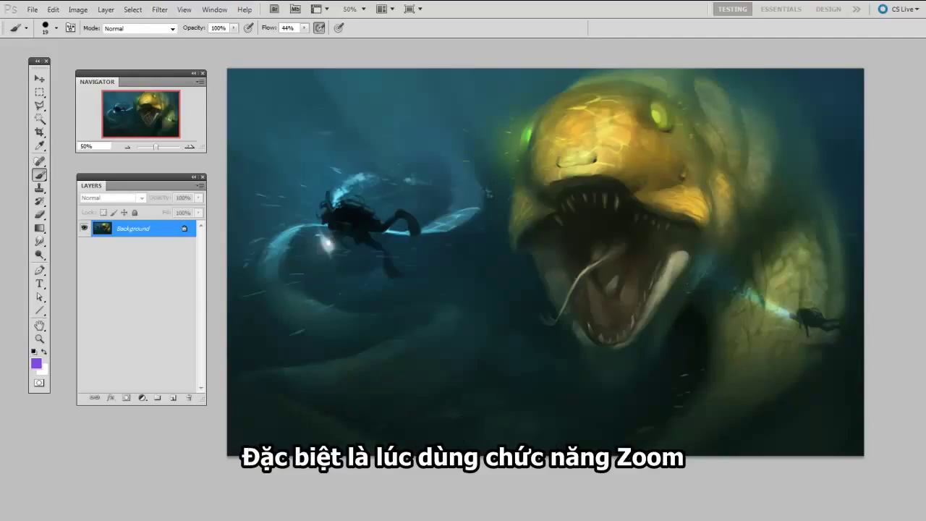
pyautogui.scroll(2, 487, 313)
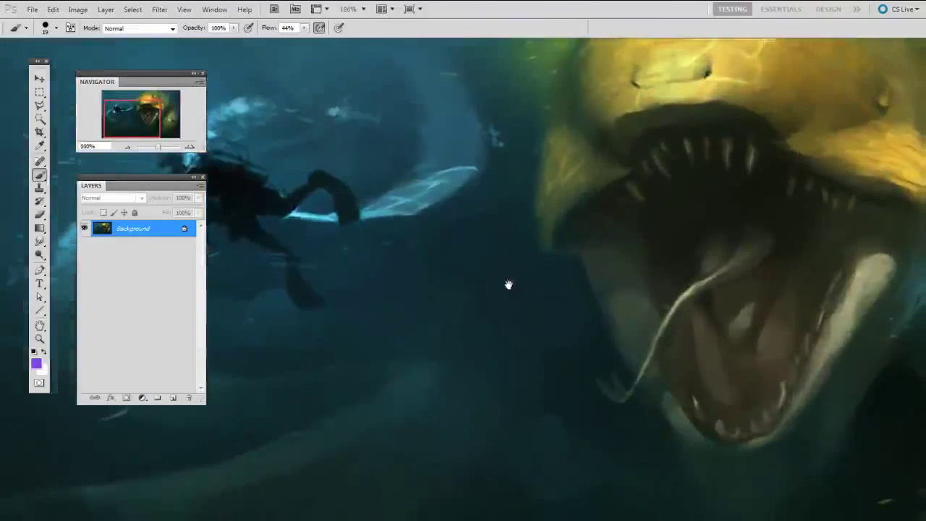
pyautogui.scroll(-2, 506, 283)
pyautogui.moveTo(513, 285)
pyautogui.mouseDown()
pyautogui.moveTo(424, 296)
pyautogui.moveTo(586, 258)
pyautogui.moveTo(435, 206)
pyautogui.moveTo(586, 258)
pyautogui.moveTo(450, 244)
pyautogui.moveTo(548, 229)
pyautogui.moveTo(534, 230)
pyautogui.mouseUp()
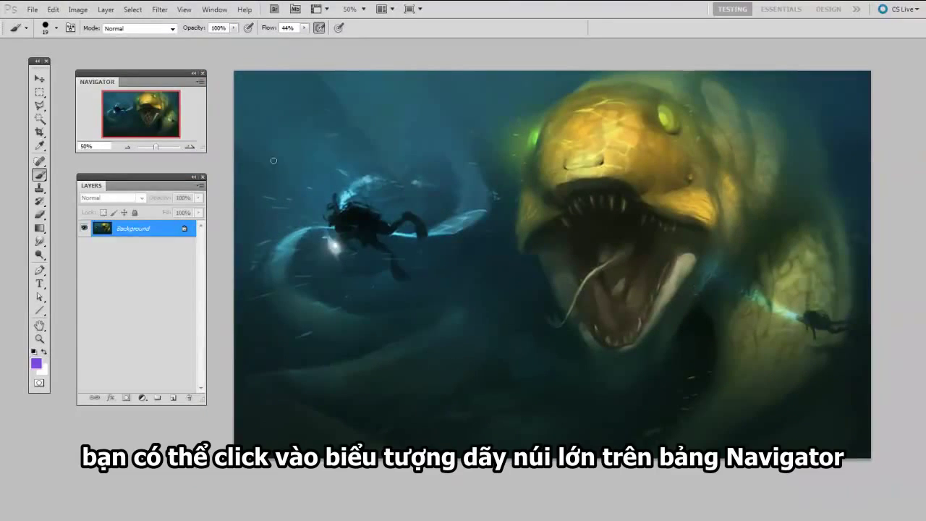
pyautogui.click(191, 147)
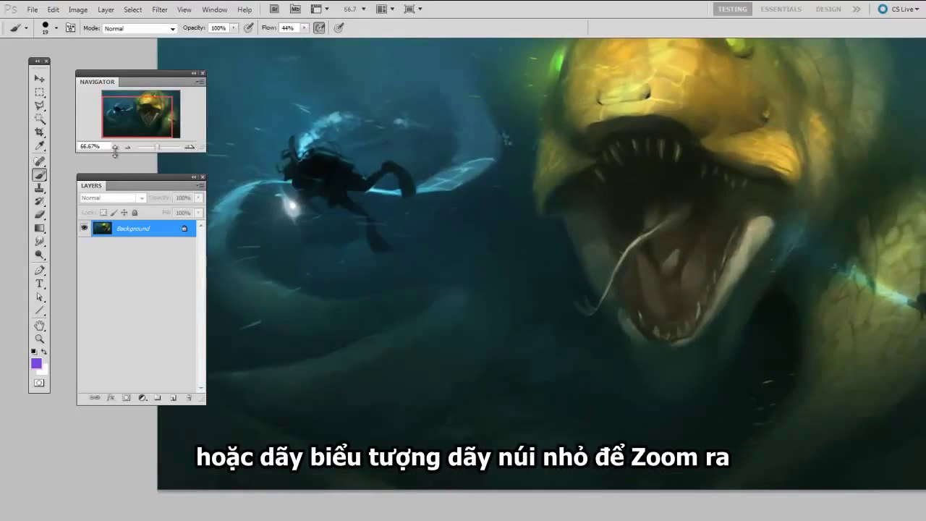
pyautogui.click(126, 147)
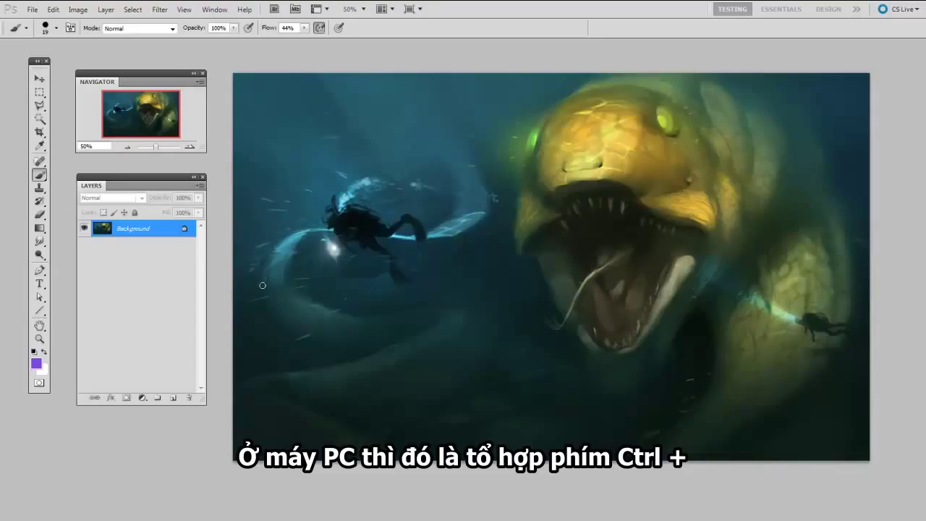
pyautogui.hotkey('ctrl', '+')
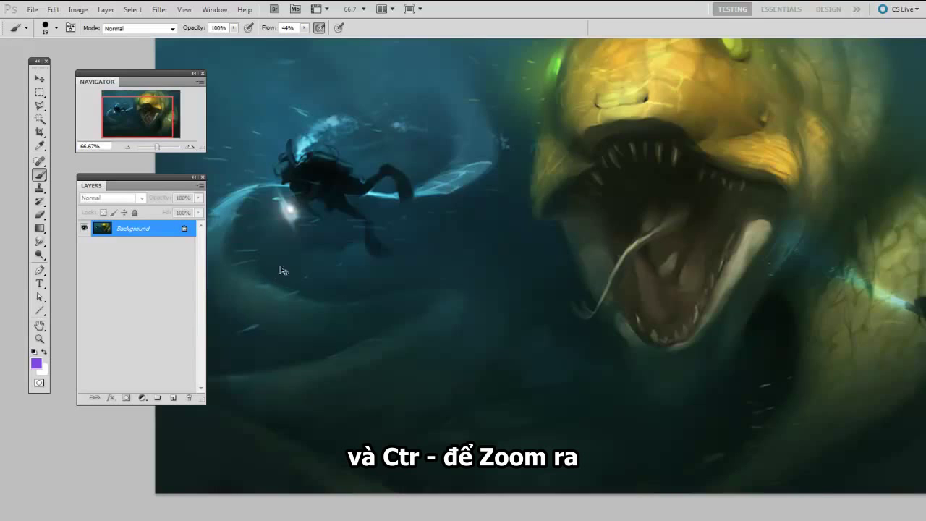
pyautogui.hotkey('ctrl', '-')
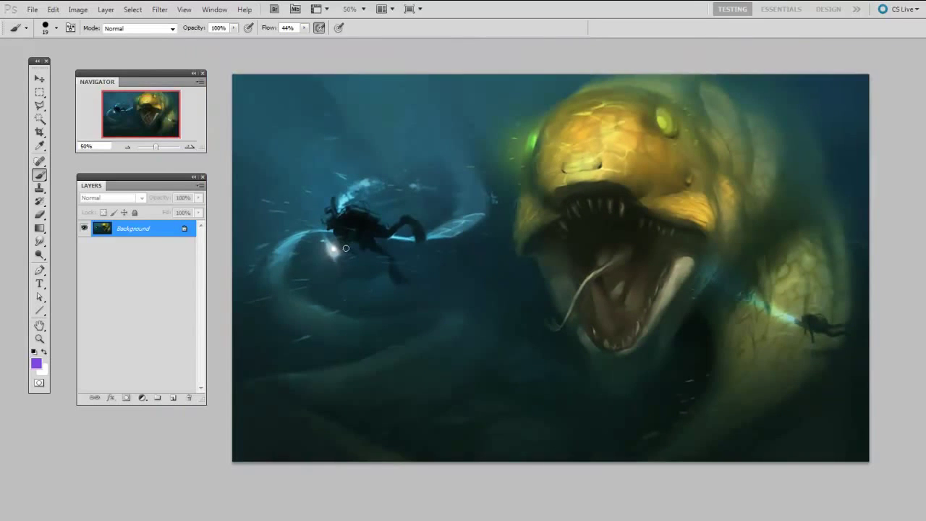
# Zoom to 100% and pan to the creature's head and open mouth
pyautogui.moveTo(325, 261); pyautogui.dragTo(336, 261)
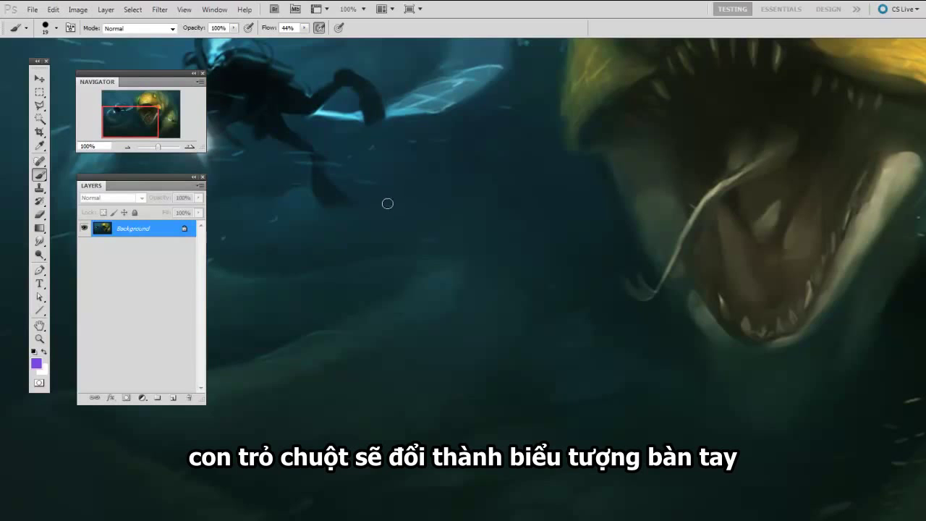
pyautogui.moveTo(550, 157)
pyautogui.mouseDown()
pyautogui.moveTo(424, 321)
pyautogui.moveTo(600, 358)
pyautogui.moveTo(709, 256)
pyautogui.moveTo(507, 182)
pyautogui.moveTo(355, 256)
pyautogui.moveTo(451, 331)
pyautogui.moveTo(502, 304)
pyautogui.mouseUp()
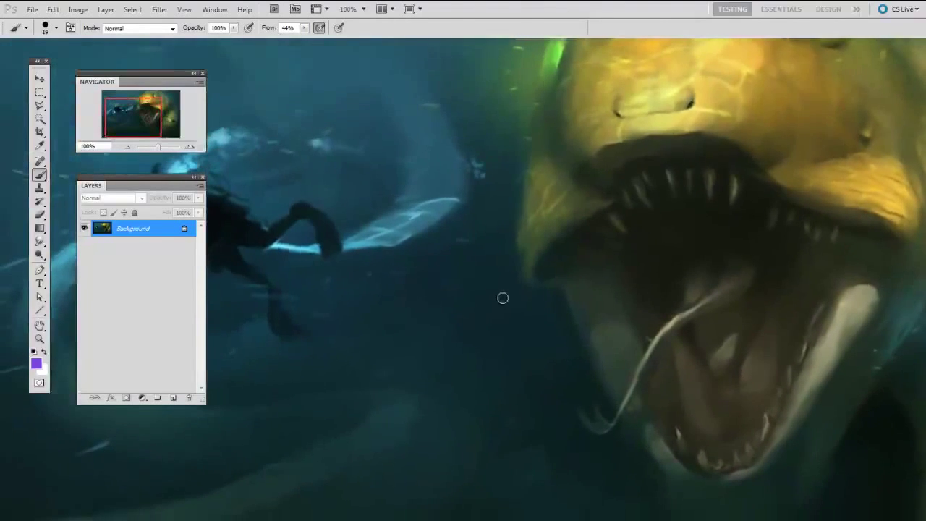
pyautogui.scroll(3, 525, 239)
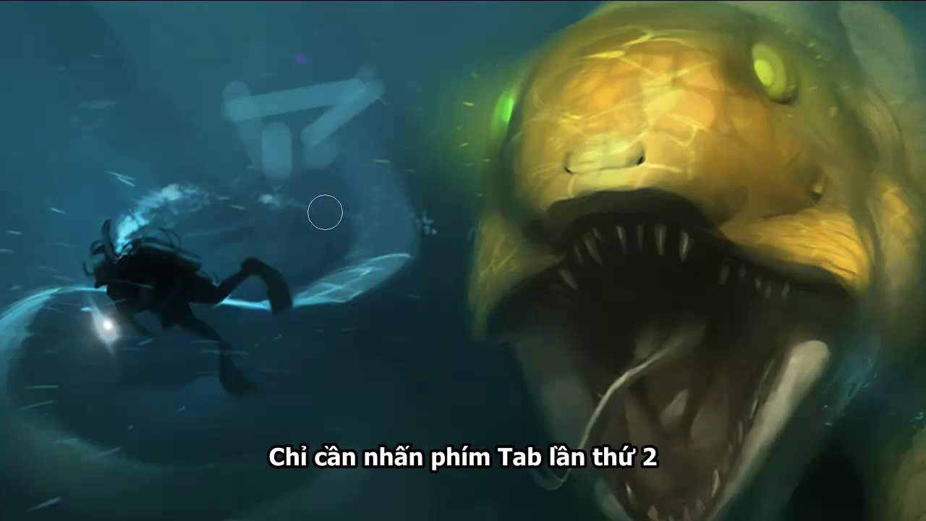
# Bring the hidden menus and panels back and shift the view slightly right
pyautogui.press('Tab')
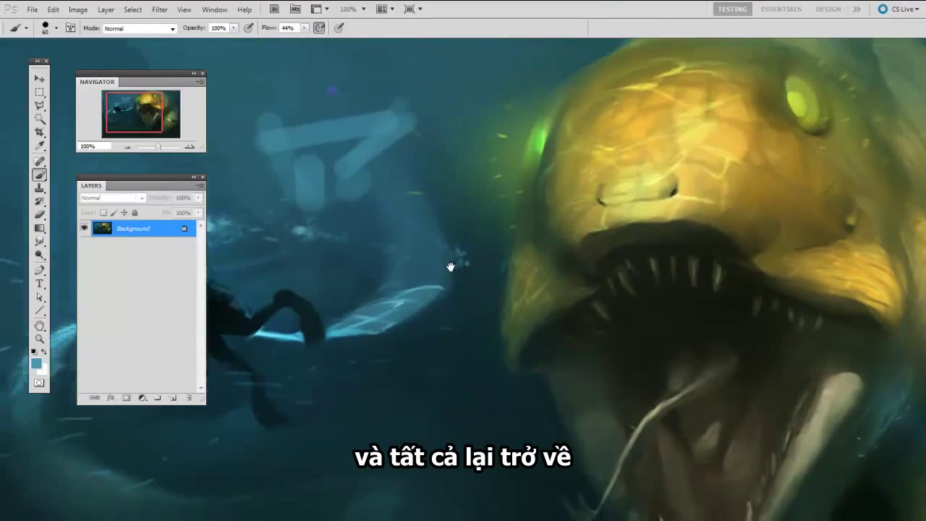
pyautogui.moveTo(418, 272); pyautogui.dragTo(471, 262)
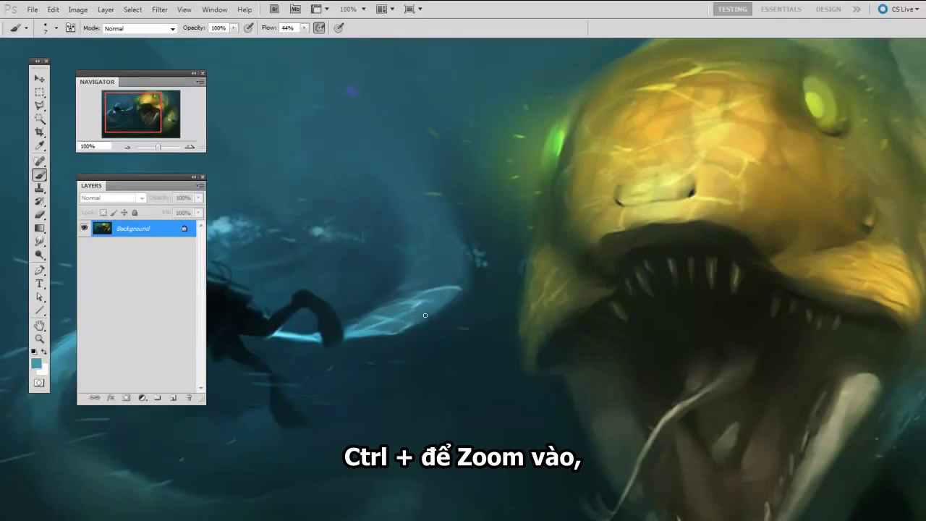
# Zoom in and out with Ctrl+/Ctrl-, panning until the whole painting fits at 66.67%
pyautogui.hotkey('ctrl', '+')
pyautogui.hotkey('ctrl', '+')
pyautogui.hotkey('ctrl', '-')
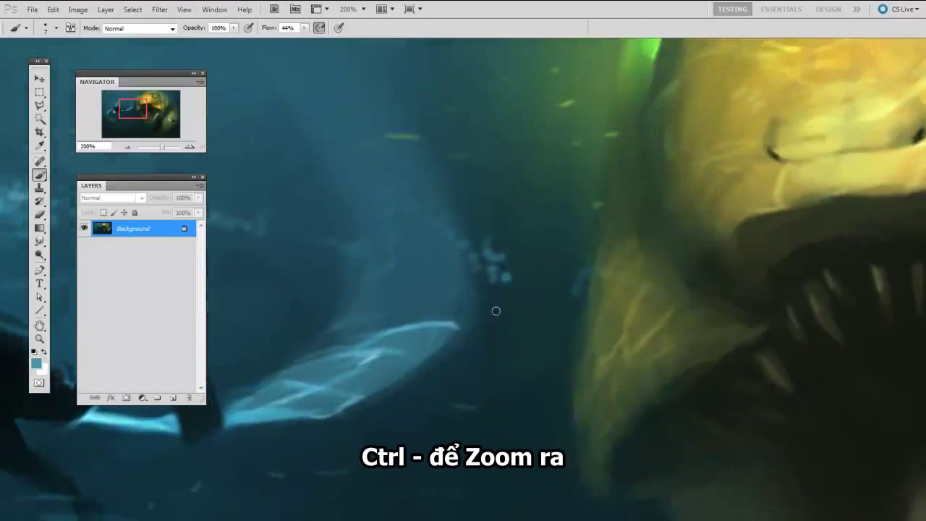
pyautogui.hotkey('ctrl', '-')
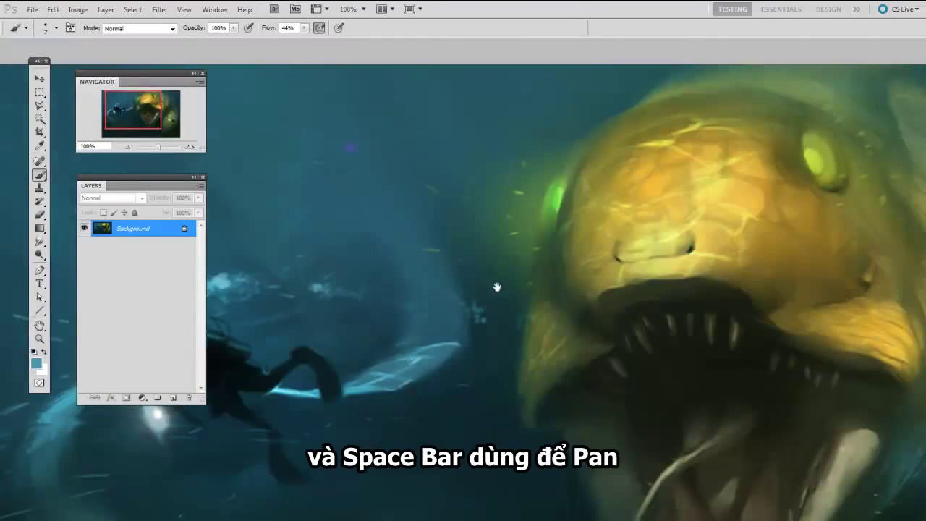
pyautogui.moveTo(485, 271)
pyautogui.mouseDown()
pyautogui.moveTo(527, 204)
pyautogui.moveTo(548, 295)
pyautogui.moveTo(387, 258)
pyautogui.moveTo(465, 179)
pyautogui.moveTo(497, 192)
pyautogui.mouseUp()
pyautogui.hotkey('ctrl', '-')
pyautogui.moveTo(502, 223); pyautogui.dragTo(489, 160)
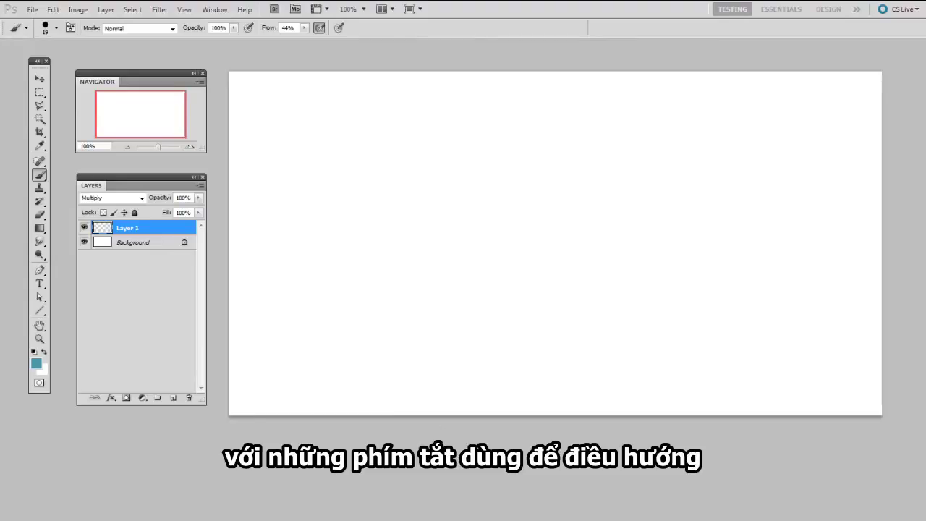
# Add a new empty Layer 2 and set the painting colour to bright red
pyautogui.moveTo(287, 314); pyautogui.dragTo(299, 327)
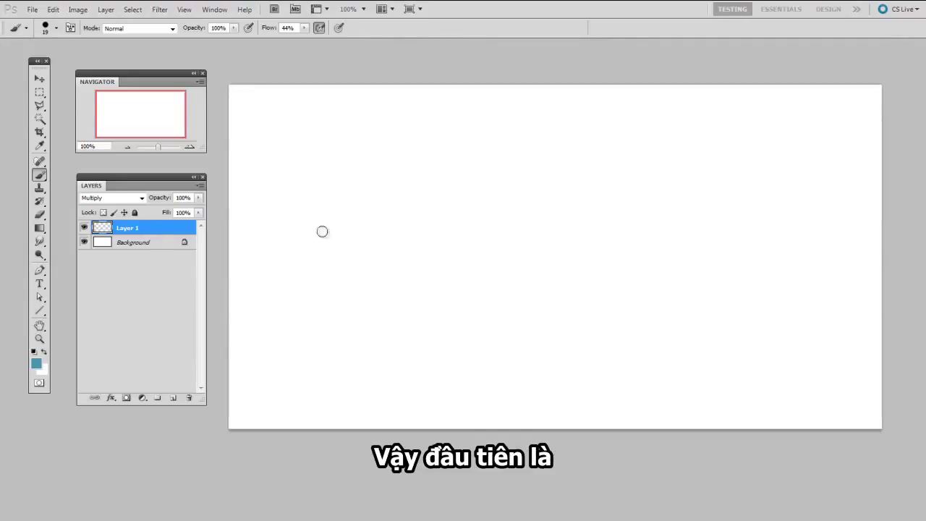
pyautogui.hotkey('ctrl', 'shift', 'alt', 'n')
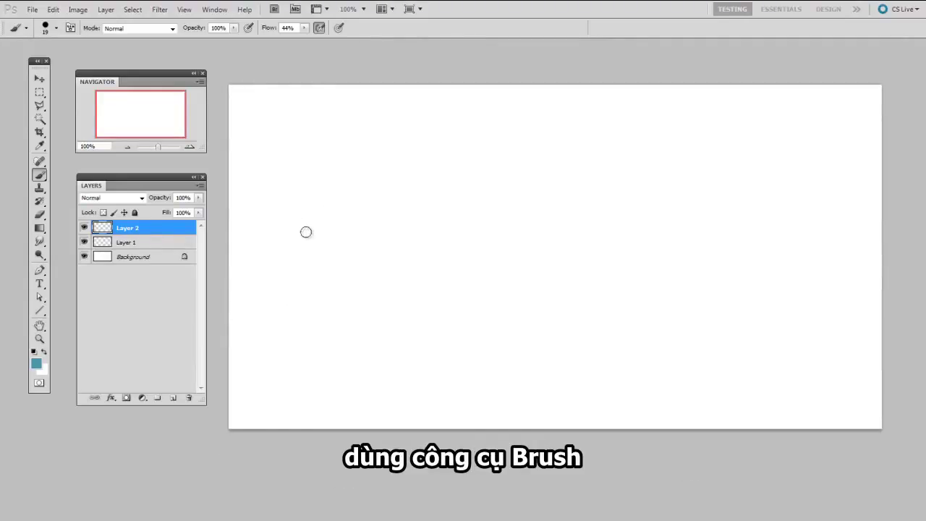
pyautogui.click(37, 363)
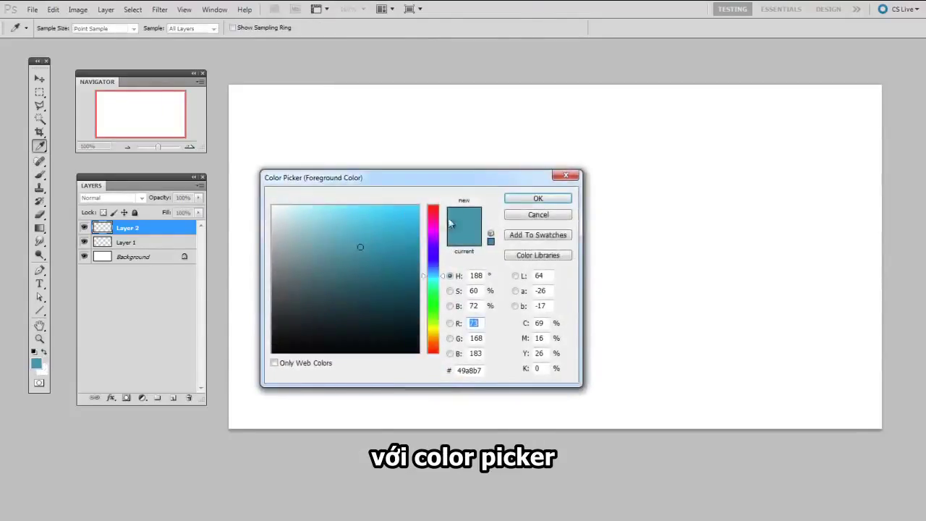
pyautogui.moveTo(432, 222); pyautogui.dragTo(433, 206)
pyautogui.click(405, 222)
pyautogui.click(538, 198)
# Paint a red triangle outline top-left with a size-10 brush
pyautogui.press('b')
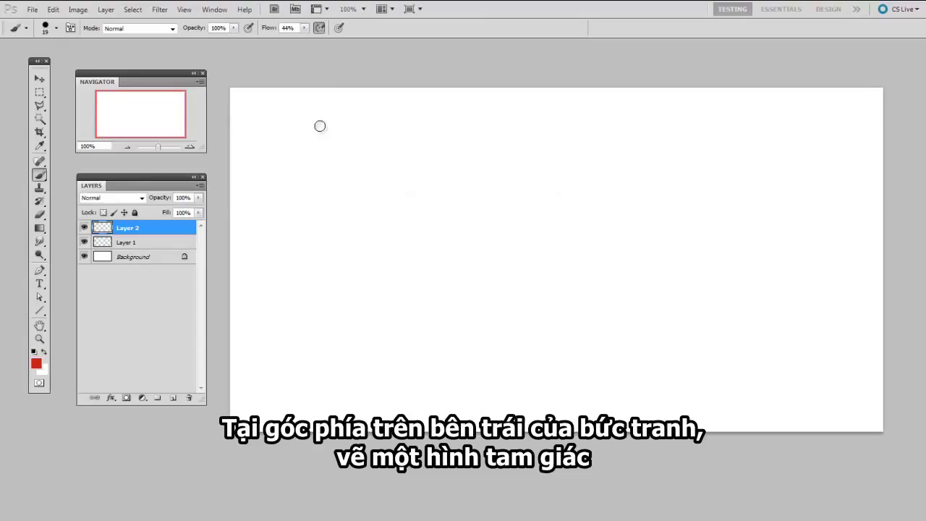
pyautogui.press('[')
pyautogui.moveTo(323, 111)
pyautogui.mouseDown()
pyautogui.moveTo(270, 187)
pyautogui.moveTo(382, 190)
pyautogui.mouseUp()
pyautogui.moveTo(325, 110); pyautogui.dragTo(380, 186)
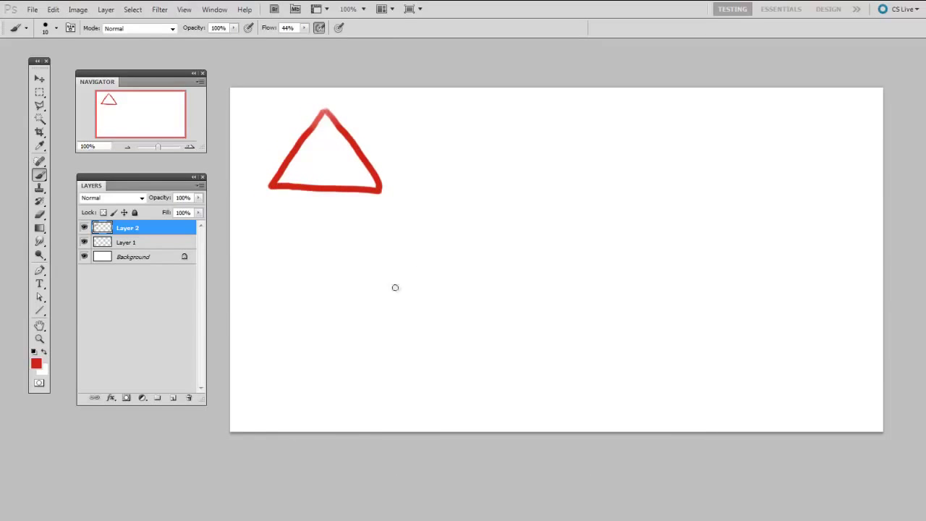
# Set the painting colour to deep blue and brush a rectangle side at the bottom-right
pyautogui.click(36, 363)
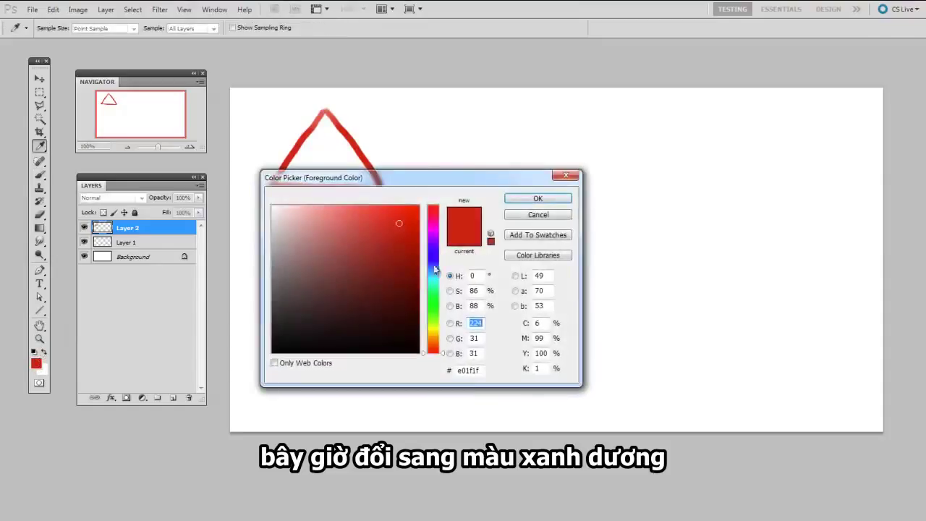
pyautogui.click(433, 253)
pyautogui.click(389, 259)
pyautogui.click(538, 198)
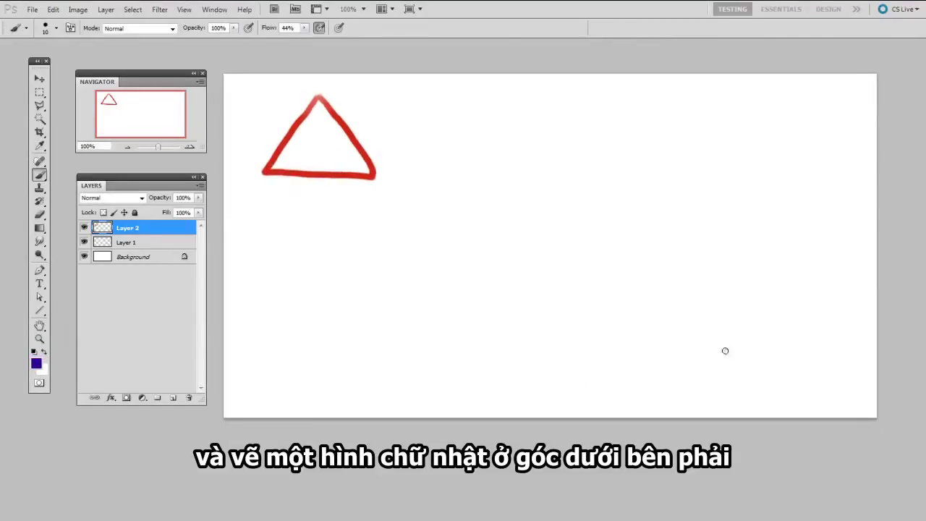
pyautogui.moveTo(715, 393)
pyautogui.mouseDown()
pyautogui.moveTo(728, 286)
pyautogui.moveTo(850, 281)
pyautogui.moveTo(852, 392)
pyautogui.moveTo(742, 393)
pyautogui.moveTo(857, 391)
pyautogui.mouseUp()
# Set the painting colour to green and brush a wavy line from the triangle to the rectangle
pyautogui.click(36, 363)
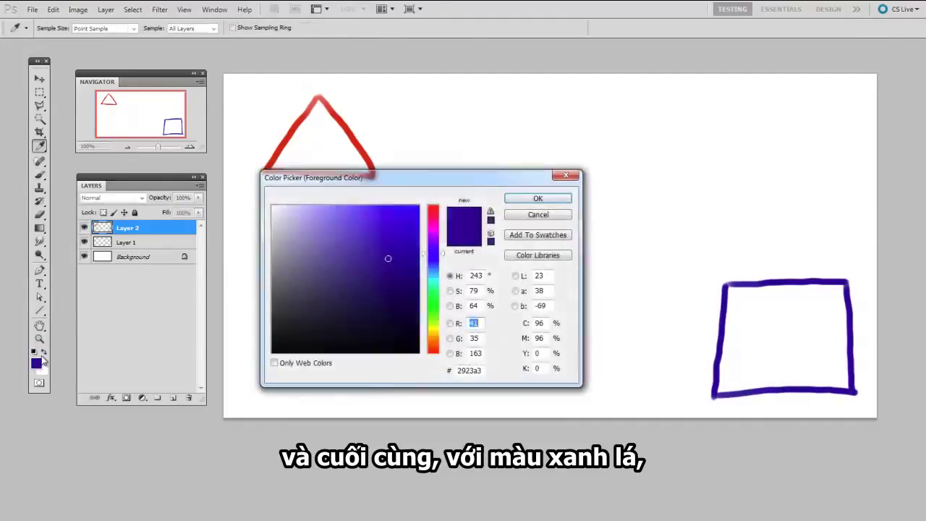
pyautogui.moveTo(433, 275); pyautogui.dragTo(433, 305)
pyautogui.moveTo(388, 254); pyautogui.dragTo(369, 262)
pyautogui.click(536, 200)
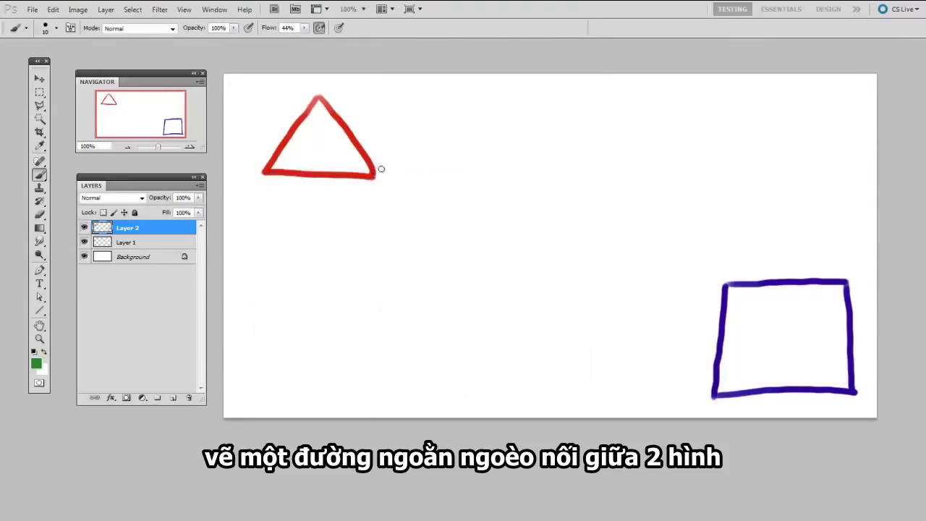
pyautogui.moveTo(378, 175); pyautogui.dragTo(717, 284)
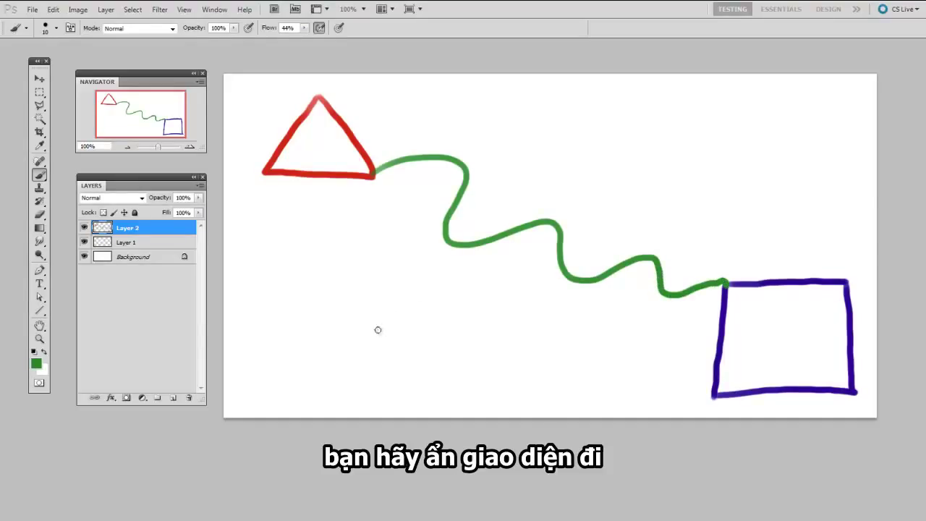
# Hide all menus and panels in full-screen mode, then pan and zoom in on the red triangle
pyautogui.press('r')
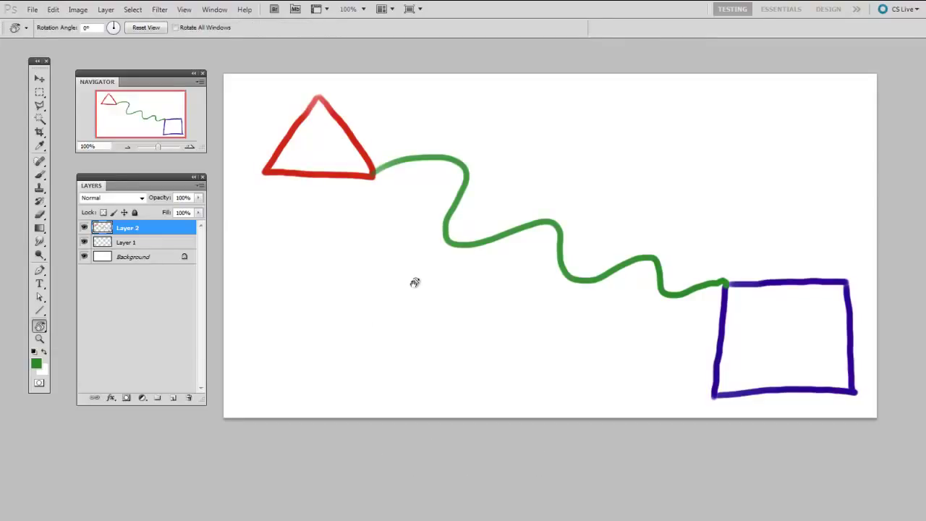
pyautogui.press('b')
pyautogui.press('f')
pyautogui.press('f')
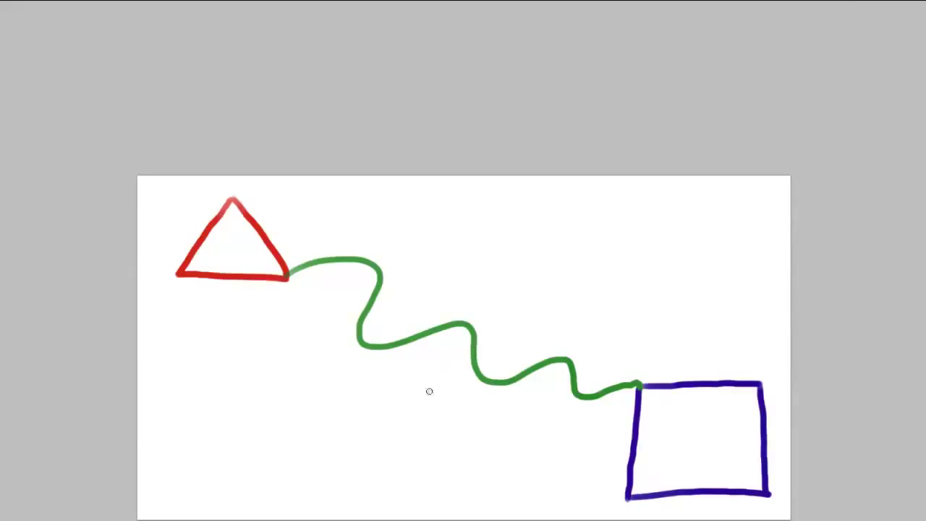
pyautogui.moveTo(428, 403)
pyautogui.mouseDown()
pyautogui.moveTo(480, 326)
pyautogui.moveTo(484, 289)
pyautogui.mouseUp()
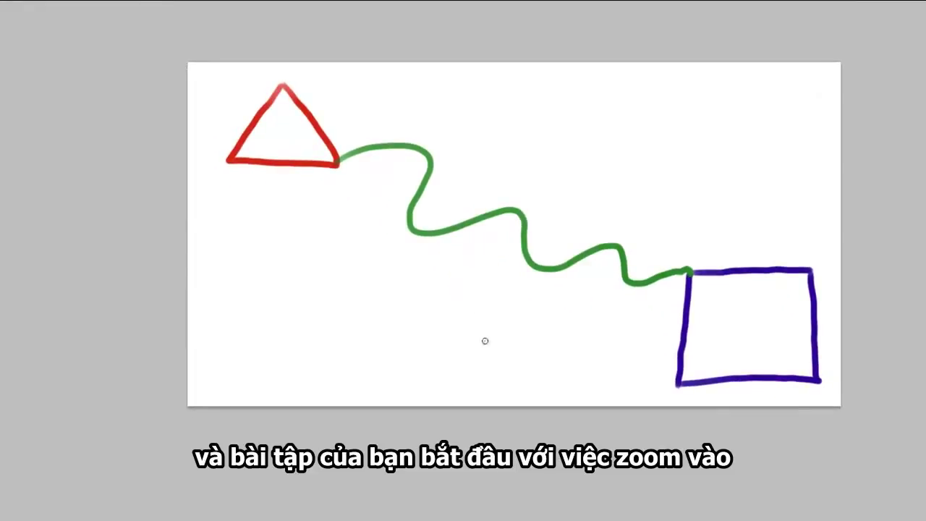
pyautogui.moveTo(361, 221); pyautogui.dragTo(391, 227)
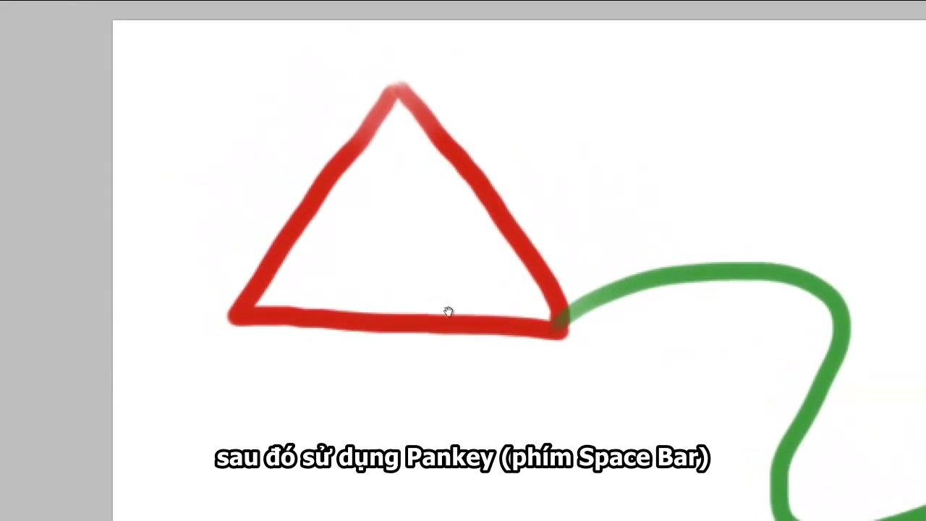
pyautogui.moveTo(482, 341); pyautogui.dragTo(519, 355)
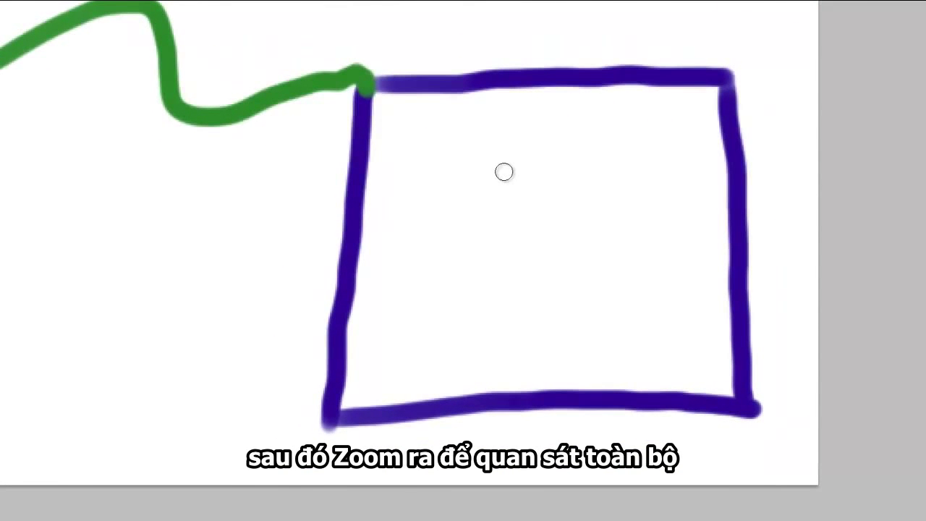
# Zoom out and pan until the triangle, green squiggle and blue rectangle are centred in view
pyautogui.scroll(-2, 499, 196)
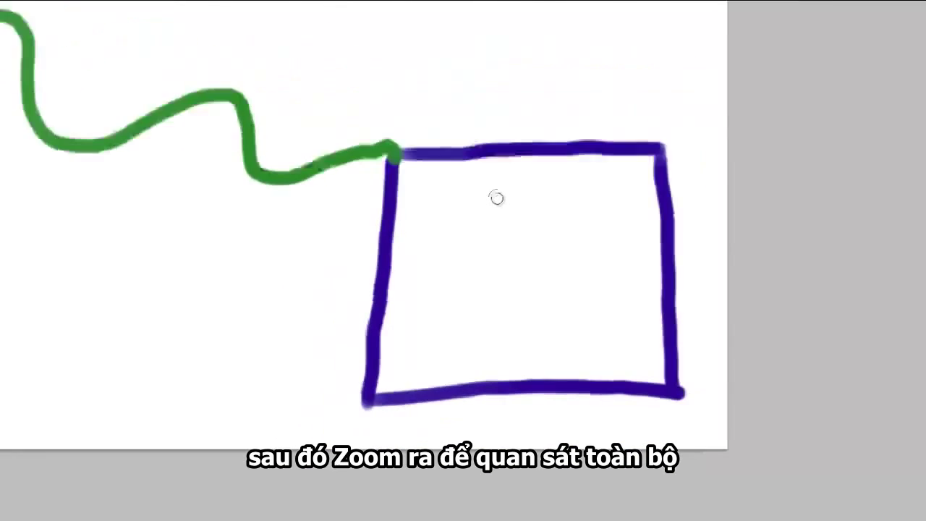
pyautogui.scroll(-2, 540, 203)
pyautogui.scroll(-1, 531, 254)
pyautogui.moveTo(531, 253); pyautogui.dragTo(499, 149)
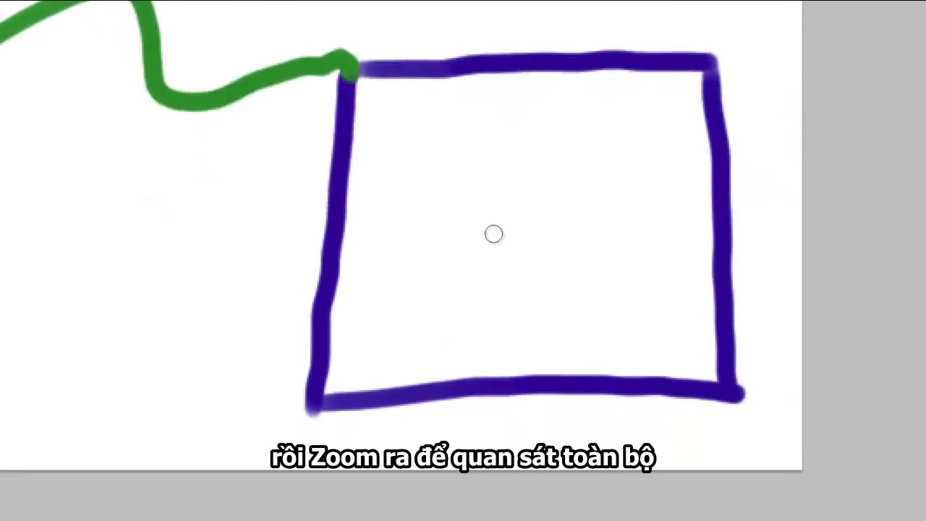
pyautogui.scroll(-2, 507, 228)
pyautogui.scroll(-2, 488, 255)
pyautogui.moveTo(506, 310); pyautogui.dragTo(459, 176)
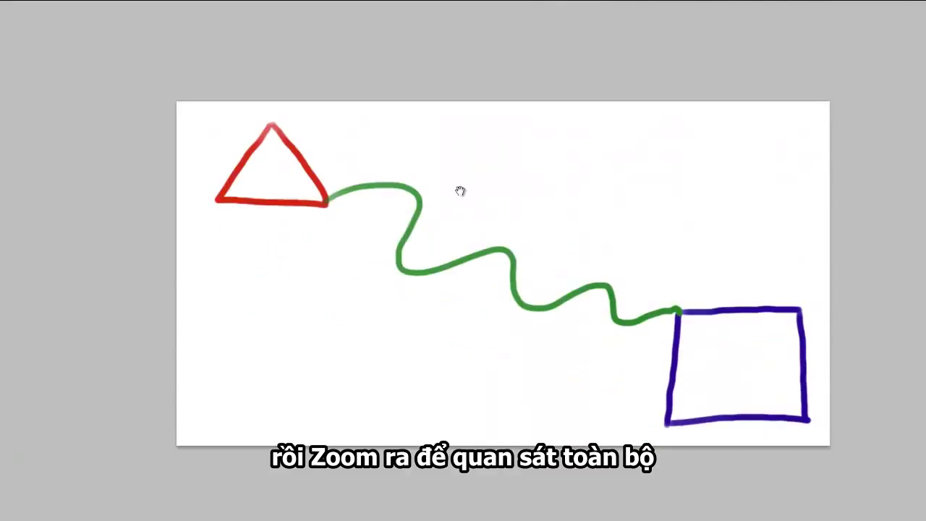
pyautogui.moveTo(537, 323)
pyautogui.mouseDown()
pyautogui.moveTo(558, 314)
pyautogui.moveTo(538, 307)
pyautogui.mouseUp()
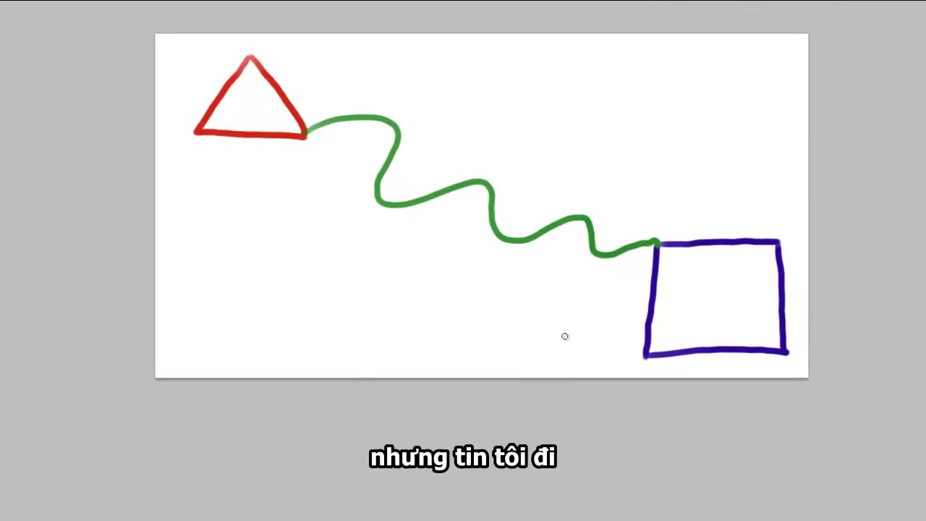